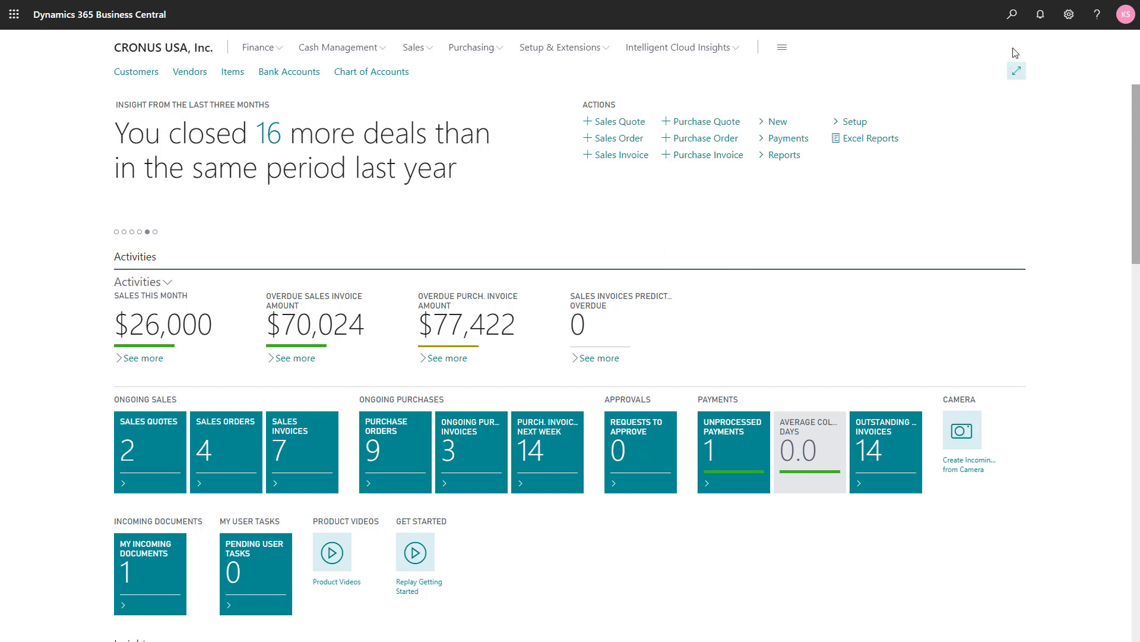
Find the Transfer Orders list by searching for "tran ord" and start a new transfer order
{"action": "left_click", "coordinate": [1011, 14]}
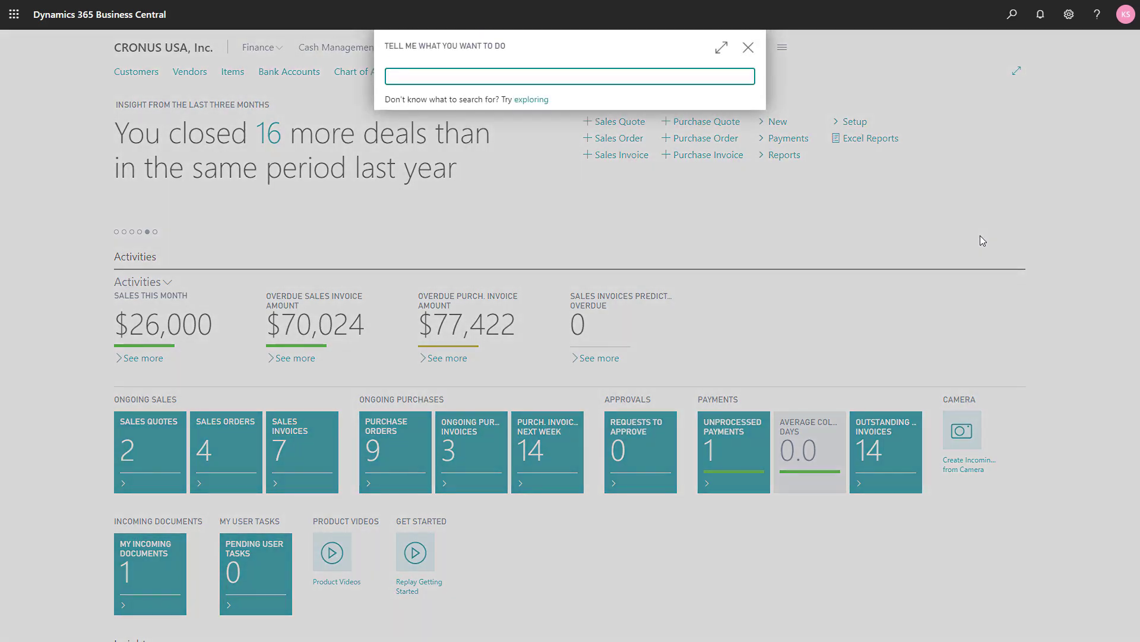
{"action": "type", "text": "tran ord"}
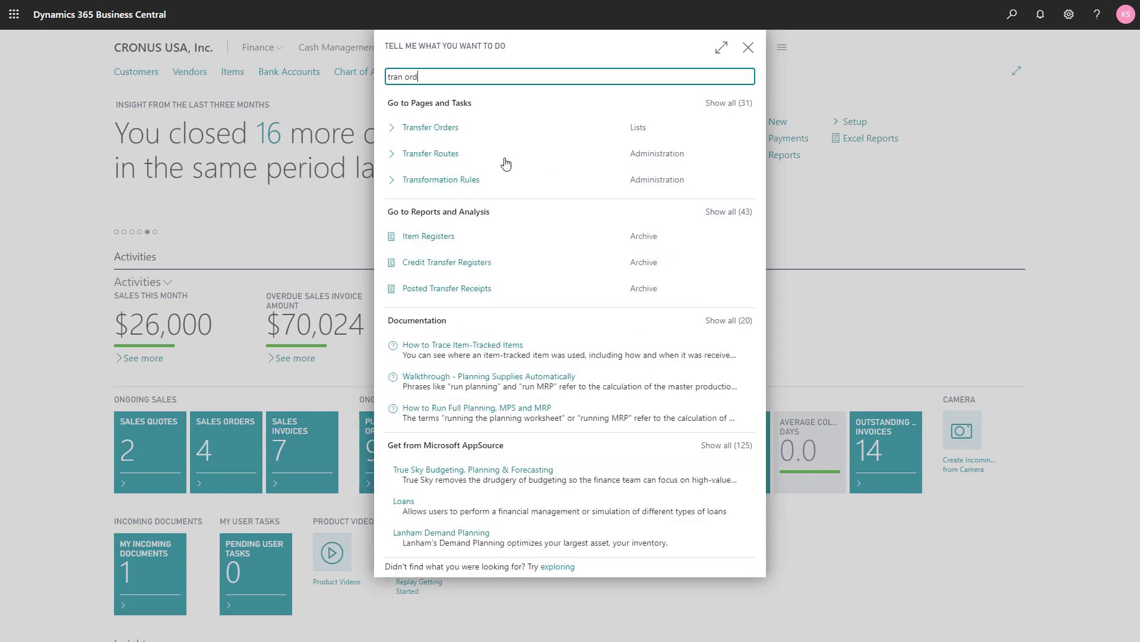
{"action": "left_click", "coordinate": [438, 129]}
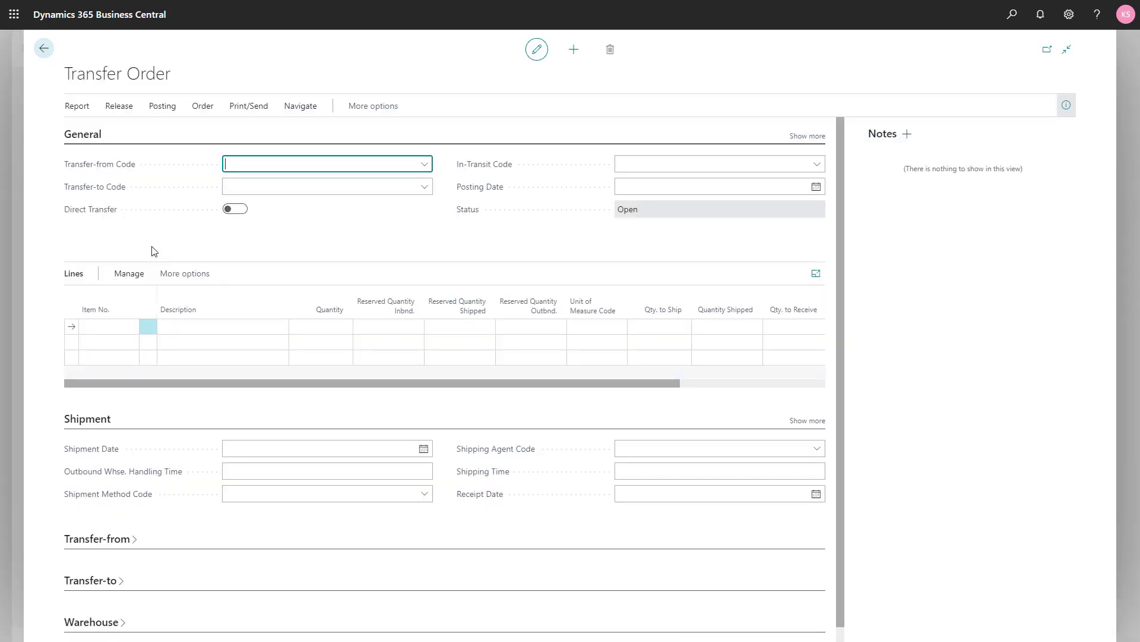
Set the new transfer order's transfer-from code to MAIN and its transfer-to code to EAST
{"action": "type", "text": "main"}
{"action": "key", "text": "Tab"}
{"action": "type", "text": "e"}
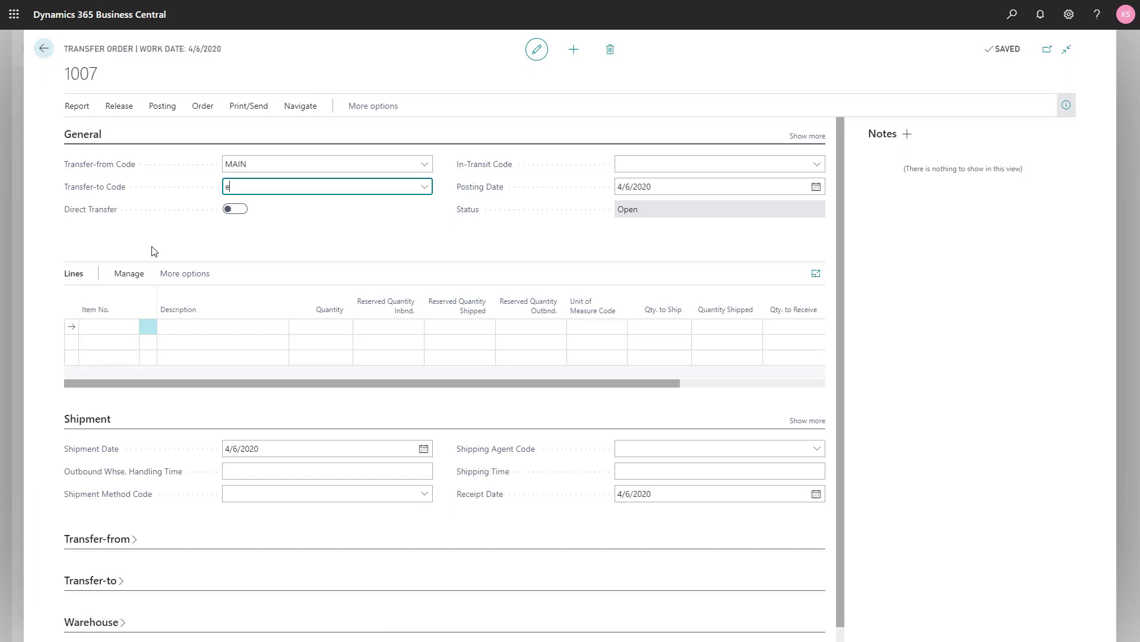
{"action": "key", "text": "Tab"}
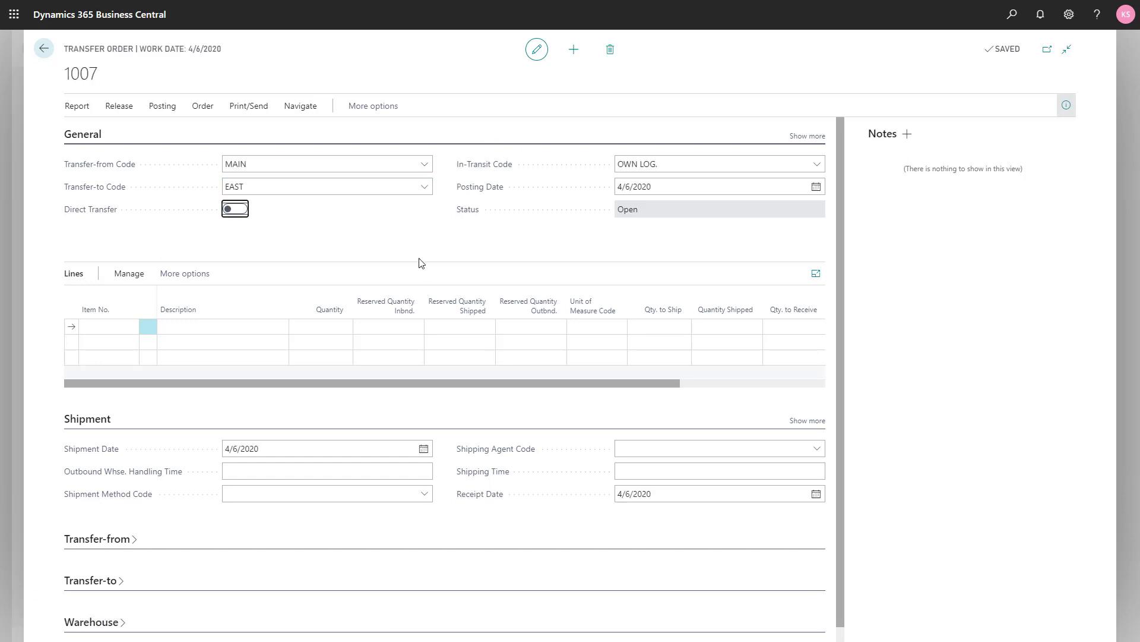
Add a transfer line for item 1002, Projector Advanced Series, with a quantity of 12
{"action": "left_click", "coordinate": [90, 327]}
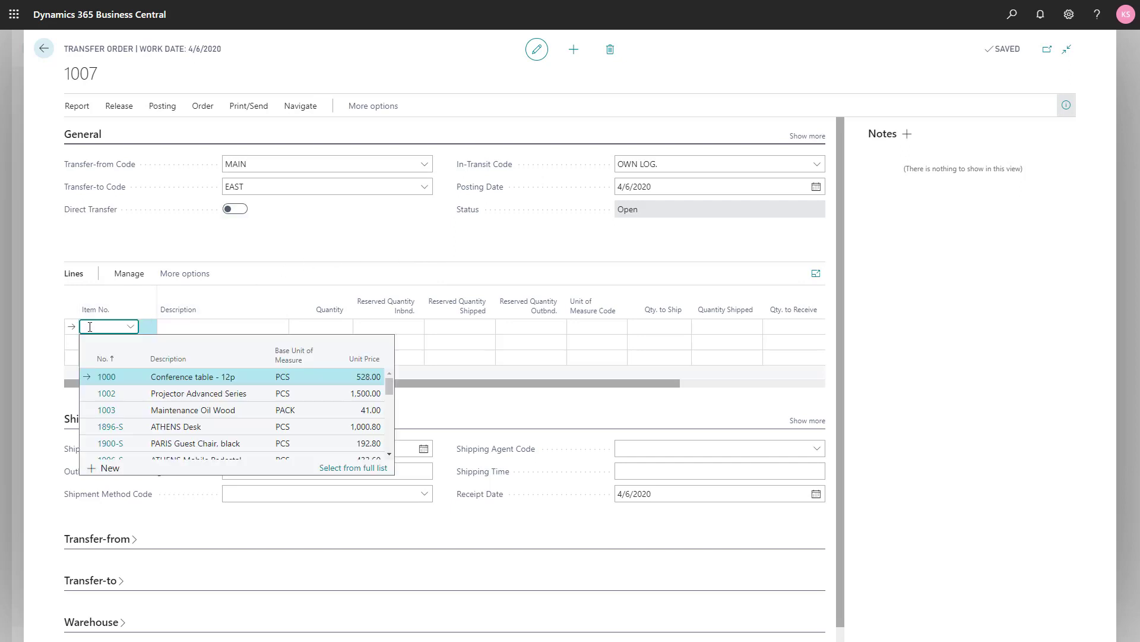
{"action": "left_click", "coordinate": [173, 399]}
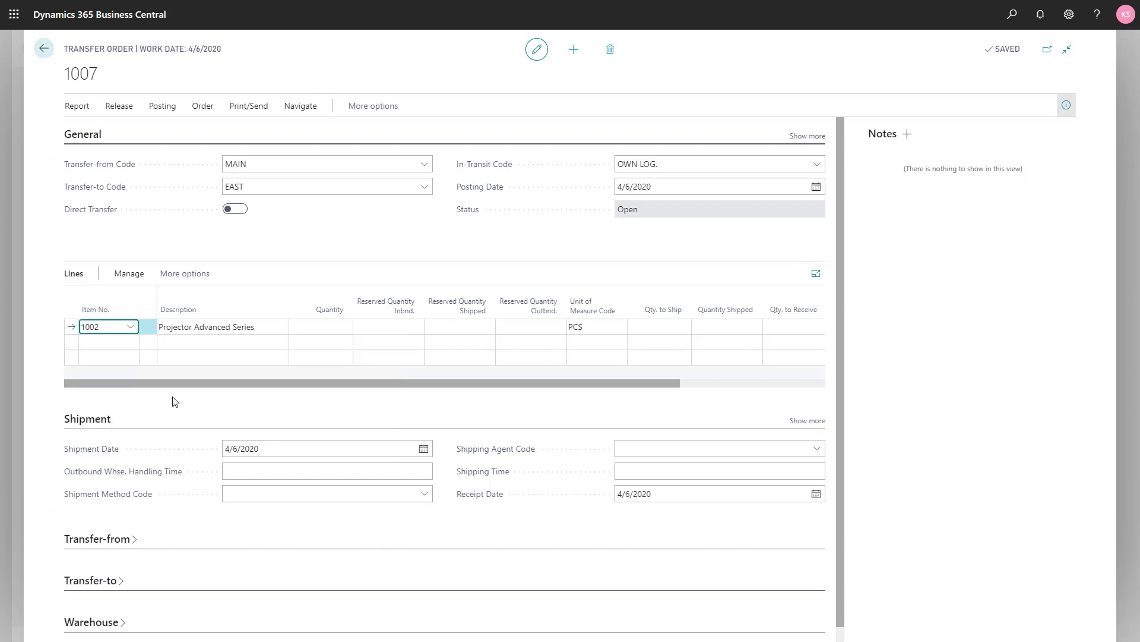
{"action": "key", "text": "Tab"}
{"action": "key", "text": "Tab"}
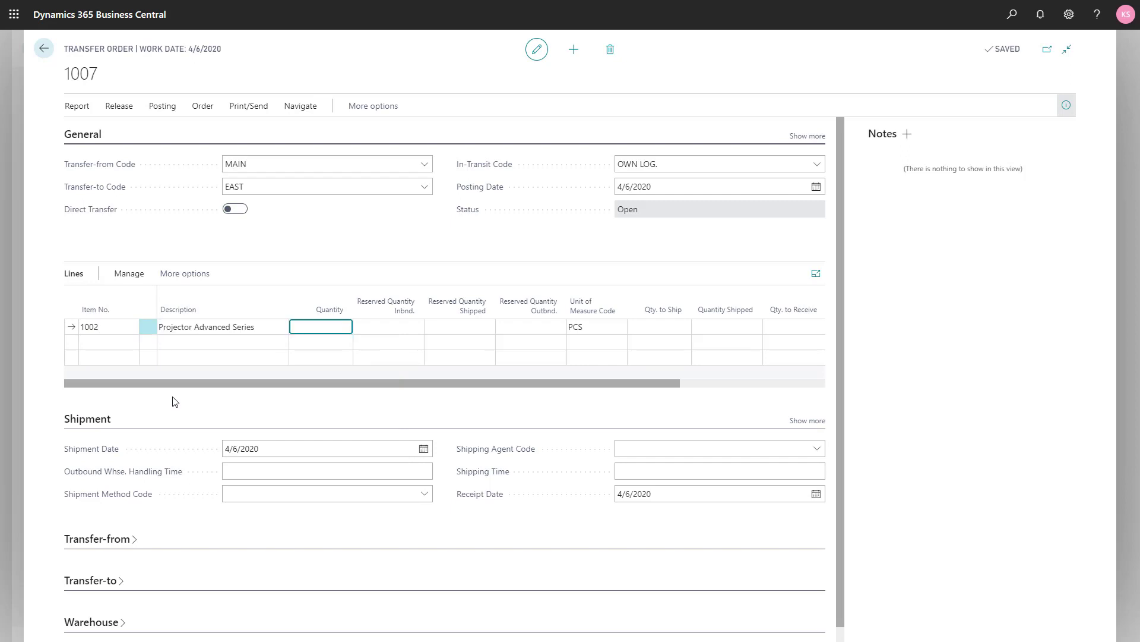
{"action": "key", "text": "Tab"}
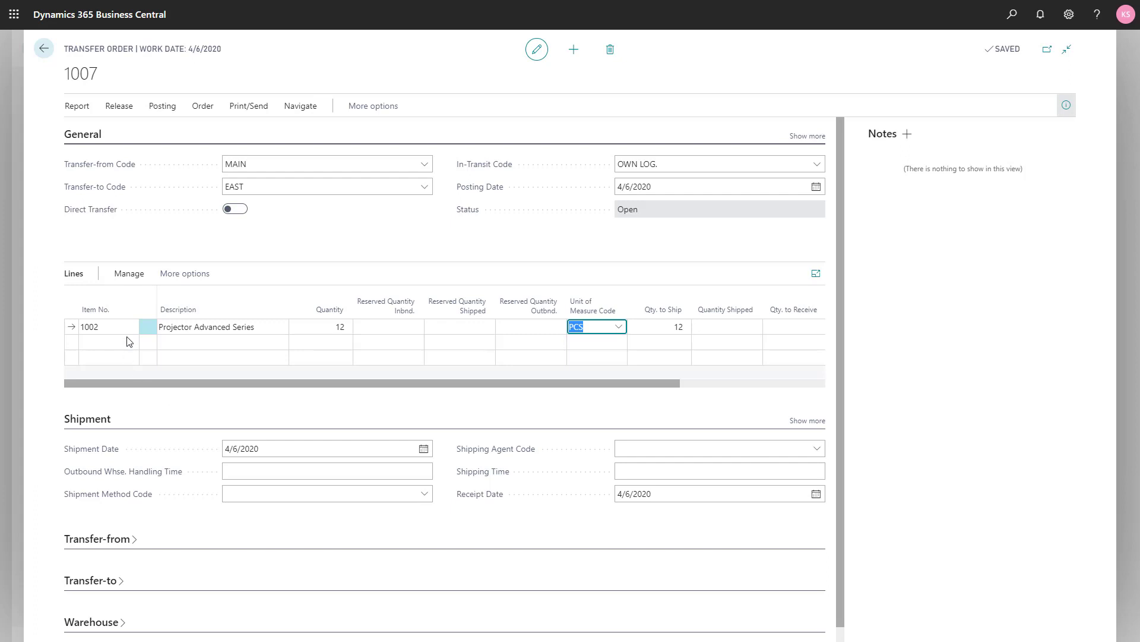
Try to post the transfer order with the Ship option before assigning serial numbers
{"action": "left_click", "coordinate": [162, 113]}
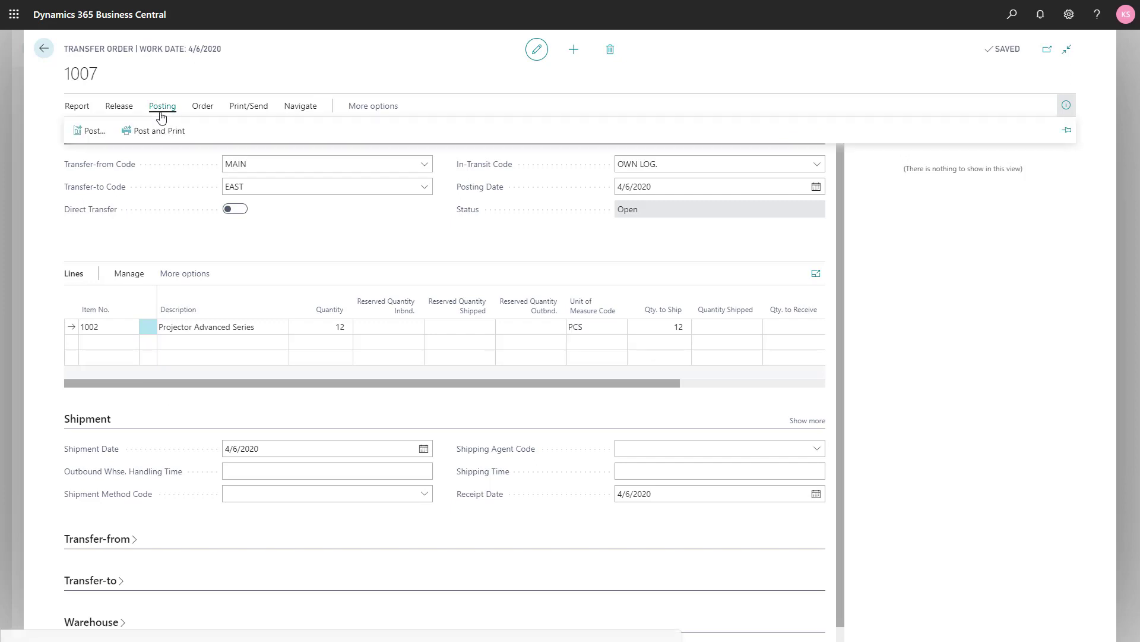
{"action": "left_click", "coordinate": [89, 131]}
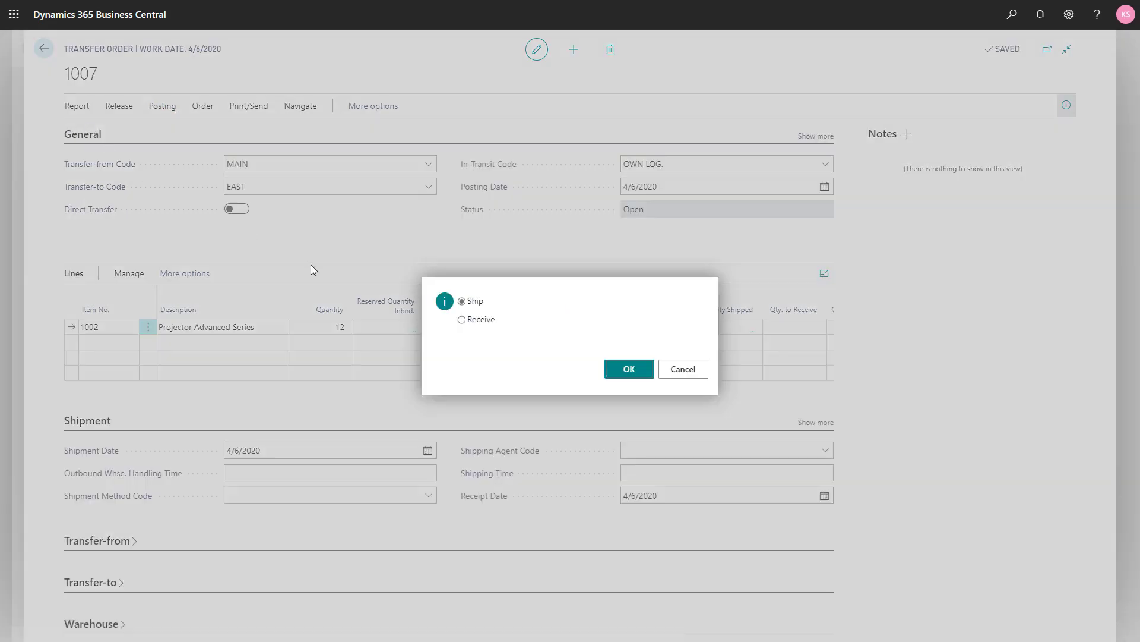
{"action": "left_click", "coordinate": [616, 374]}
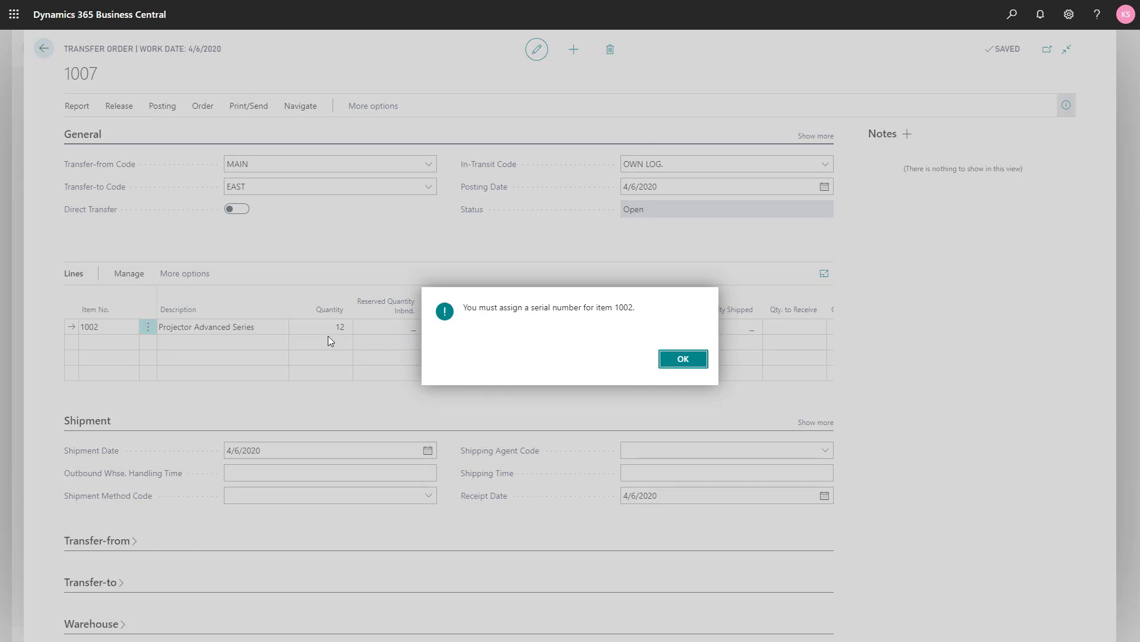
{"action": "left_click", "coordinate": [679, 364]}
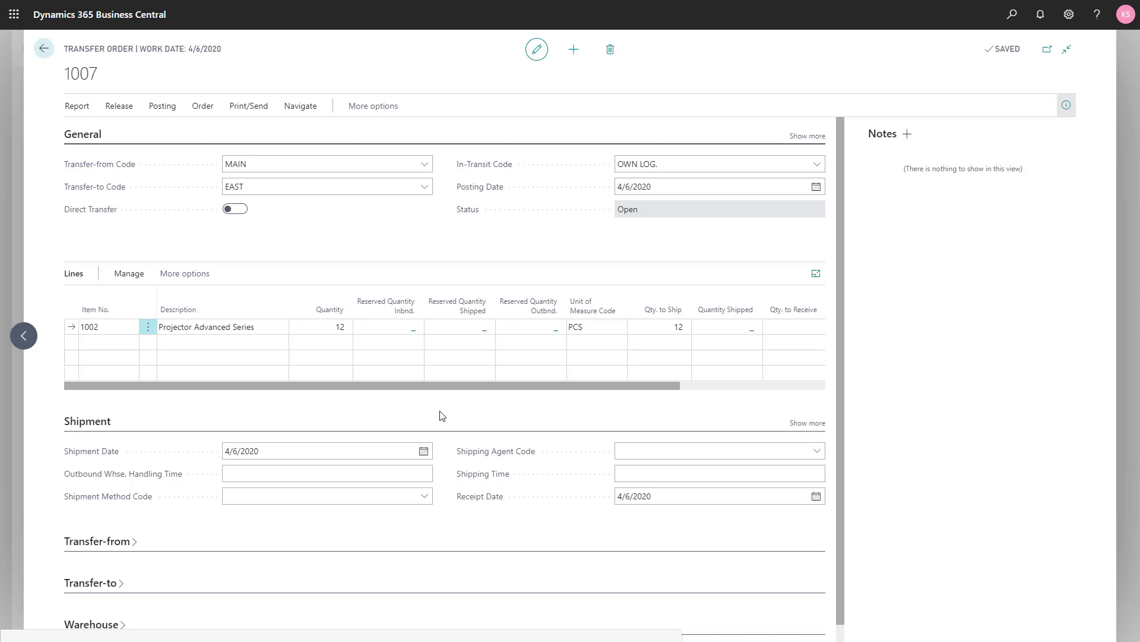
Open the shipment item tracking lines for the Projector Advanced Series transfer line
{"action": "left_click", "coordinate": [190, 279]}
{"action": "left_click", "coordinate": [218, 275]}
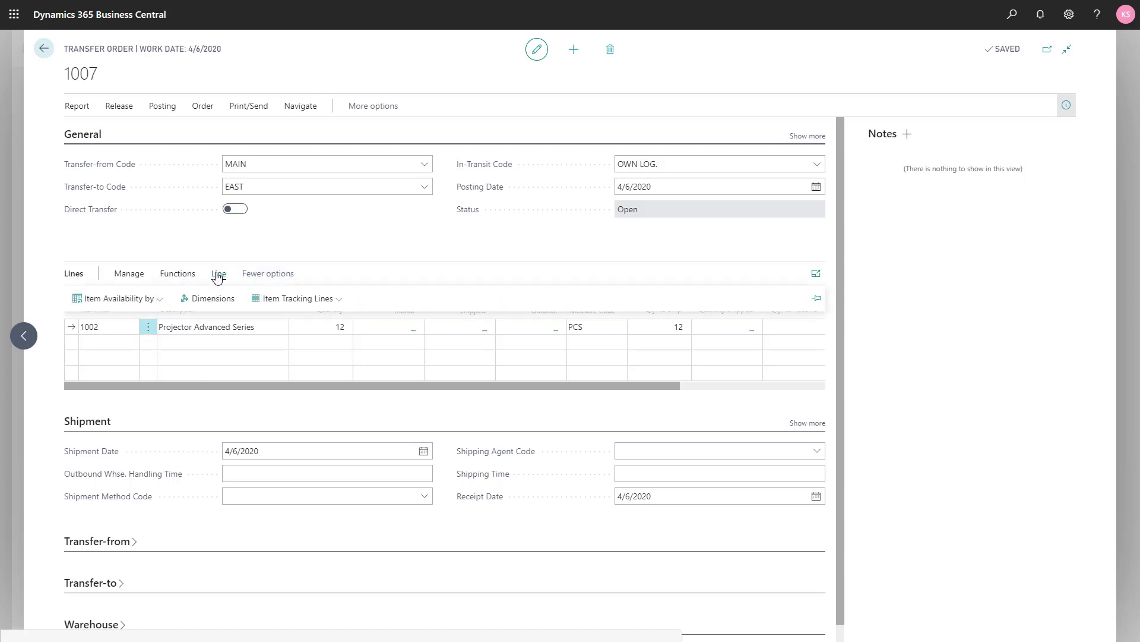
{"action": "left_click", "coordinate": [252, 298]}
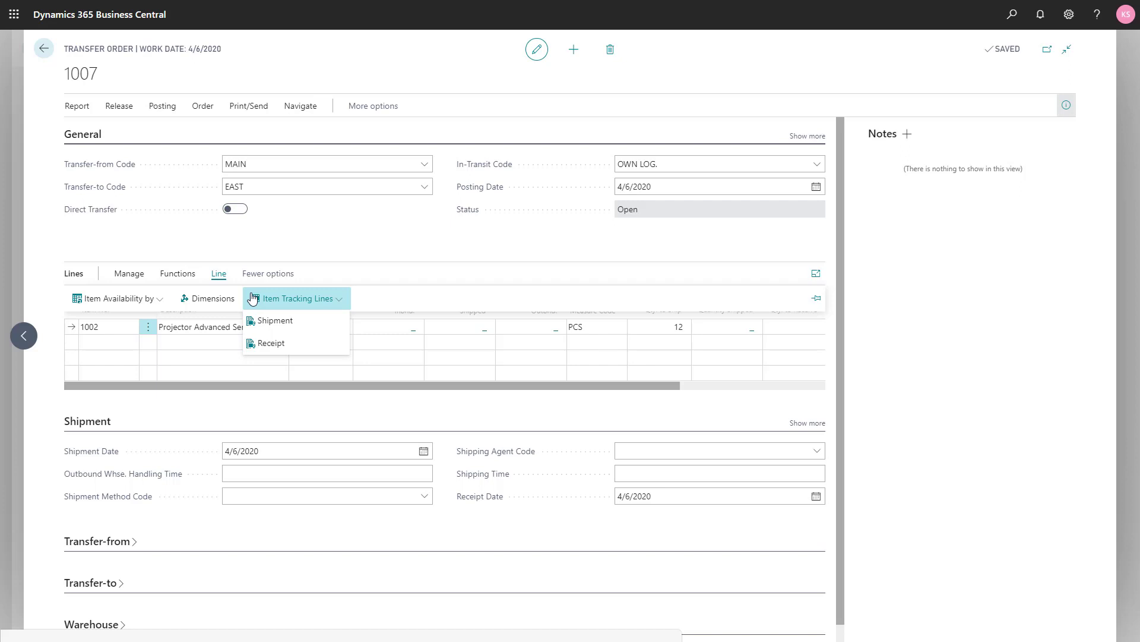
{"action": "left_click", "coordinate": [268, 321]}
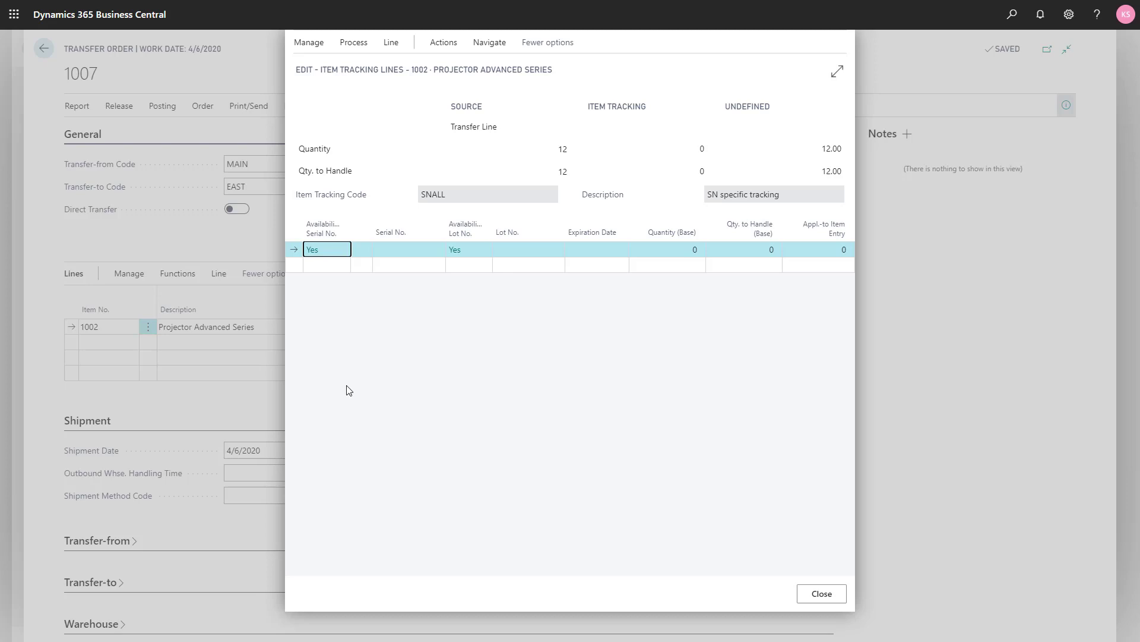
Examine the list of available serial numbers for the empty tracking line without choosing one
{"action": "key", "text": "Tab"}
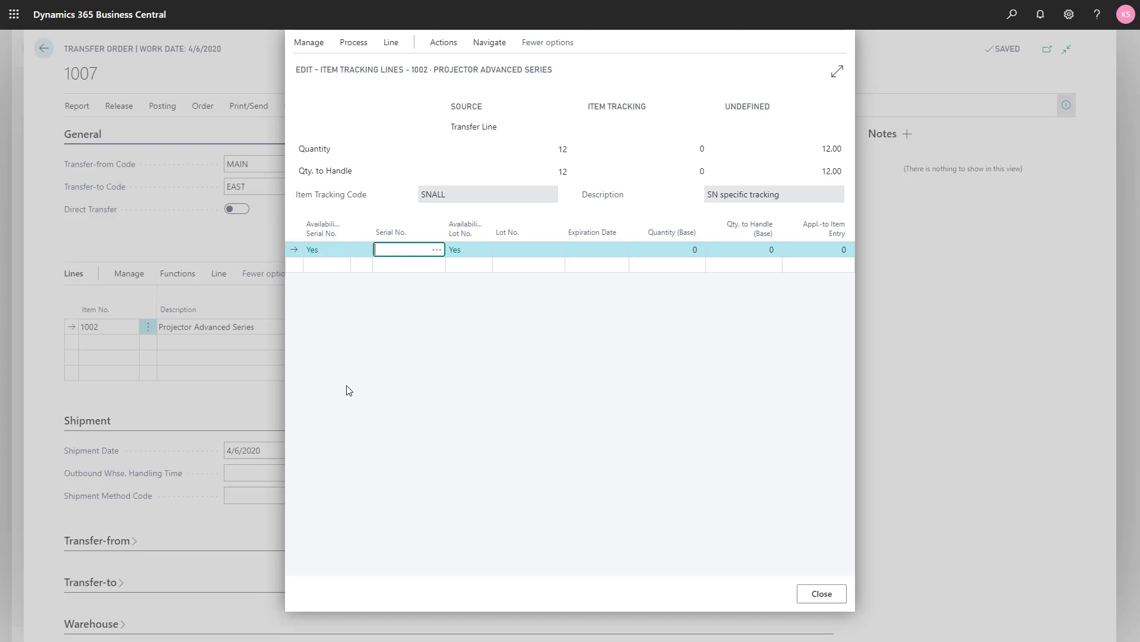
{"action": "left_click", "coordinate": [437, 254]}
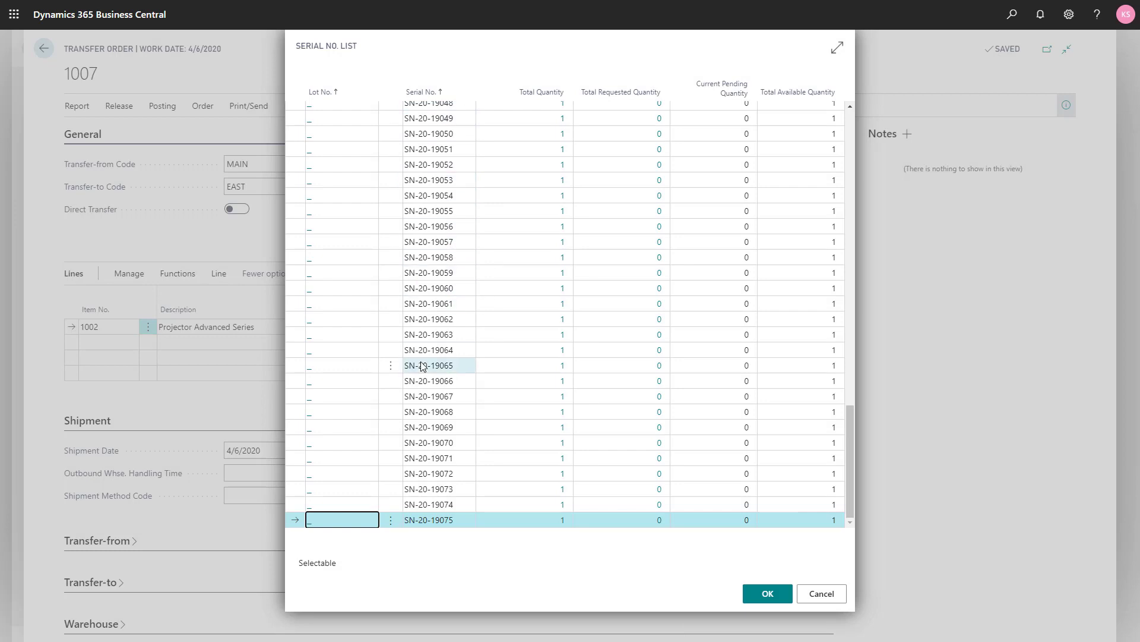
{"action": "key", "text": "Escape"}
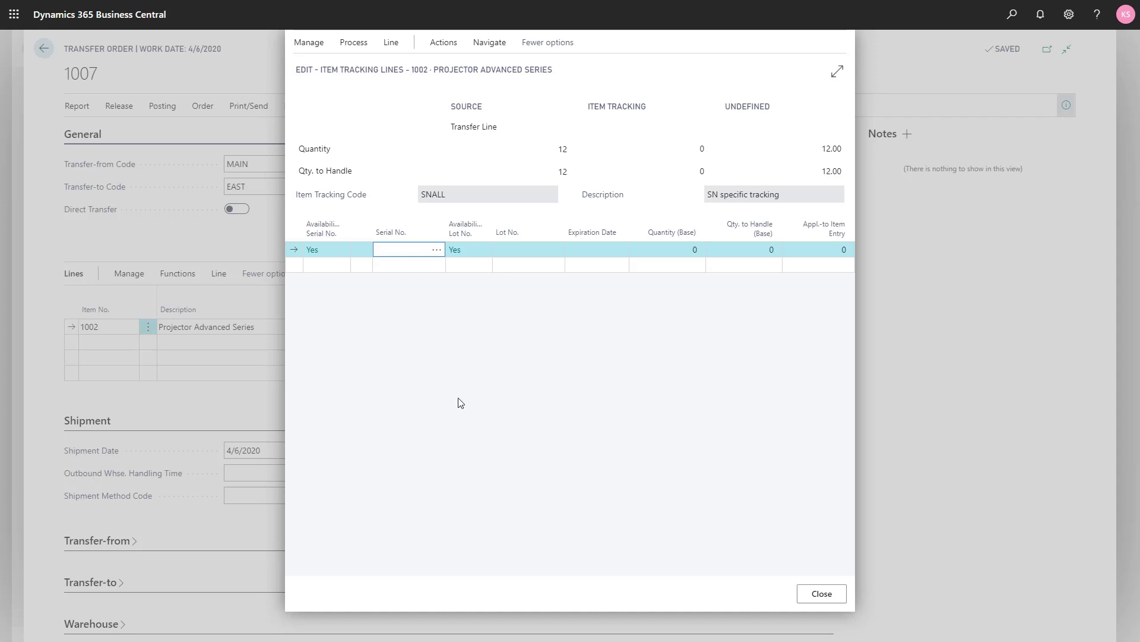
Assign 12 serial numbers from existing entries, setting the selected quantity to 0 for SN-20-18987 and 1 for SN-20-18988
{"action": "left_click", "coordinate": [353, 44]}
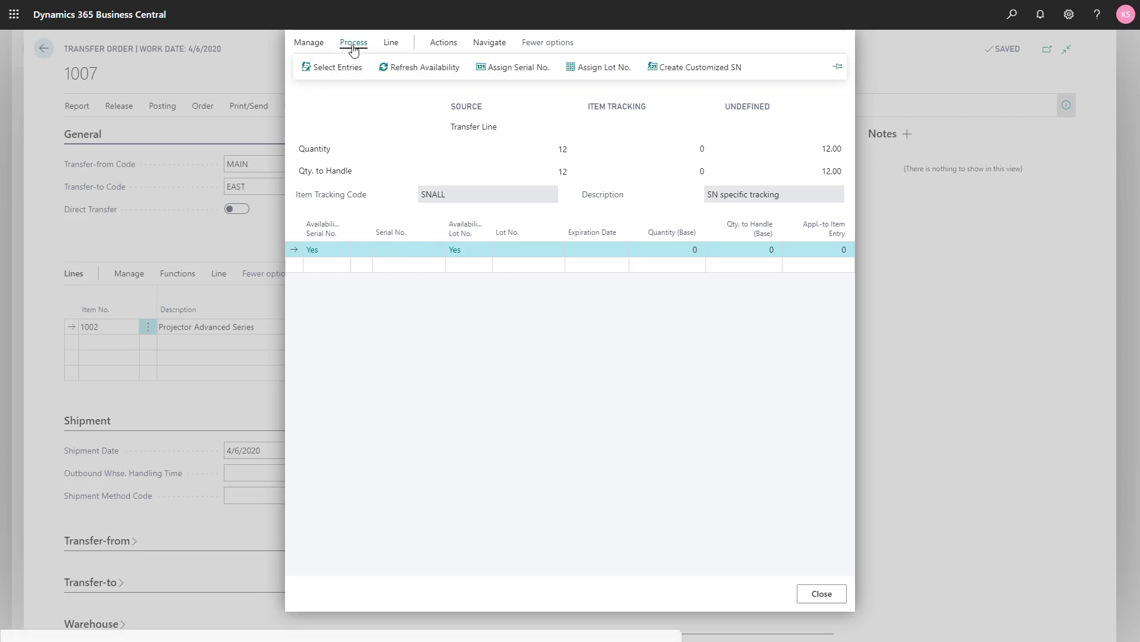
{"action": "left_click", "coordinate": [343, 67]}
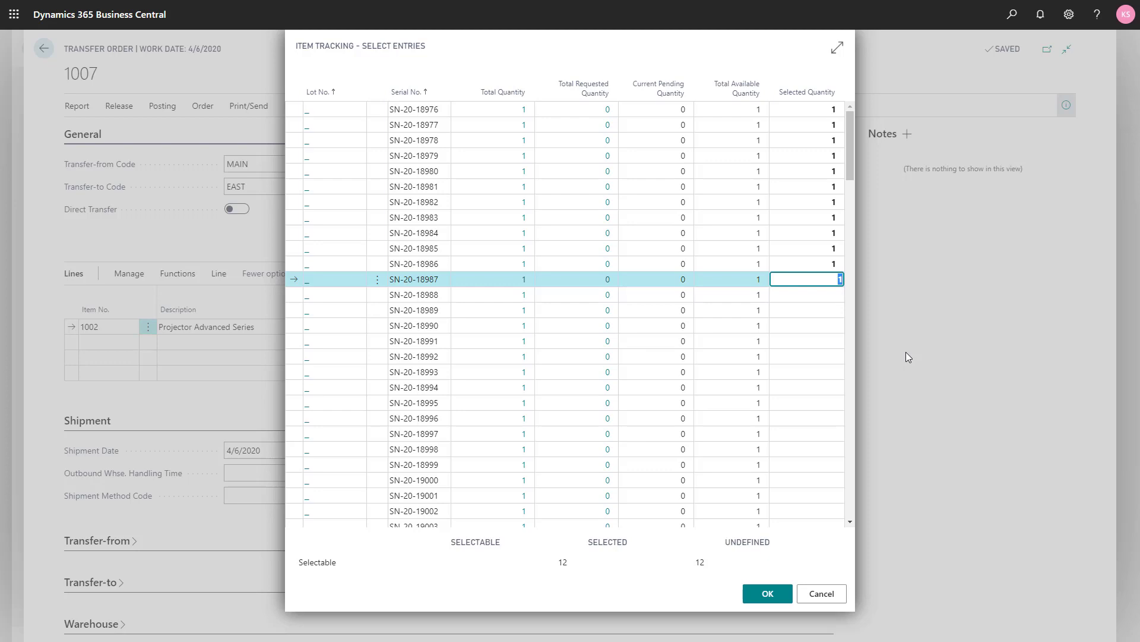
{"action": "type", "text": "0"}
{"action": "key", "text": "Return"}
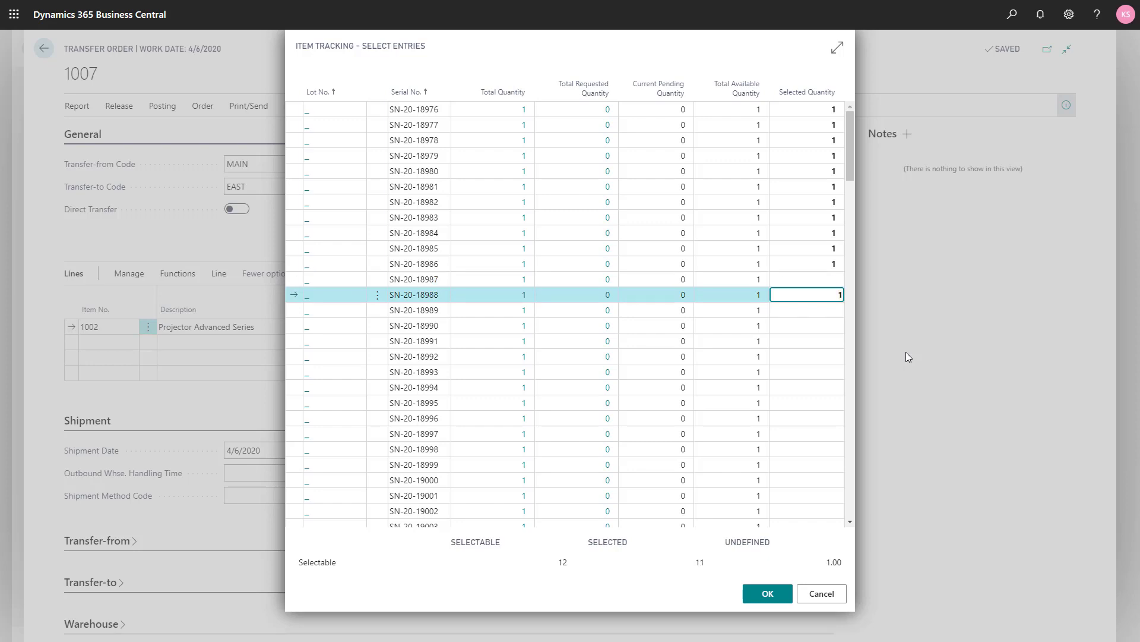
{"action": "type", "text": "1"}
{"action": "key", "text": "Up"}
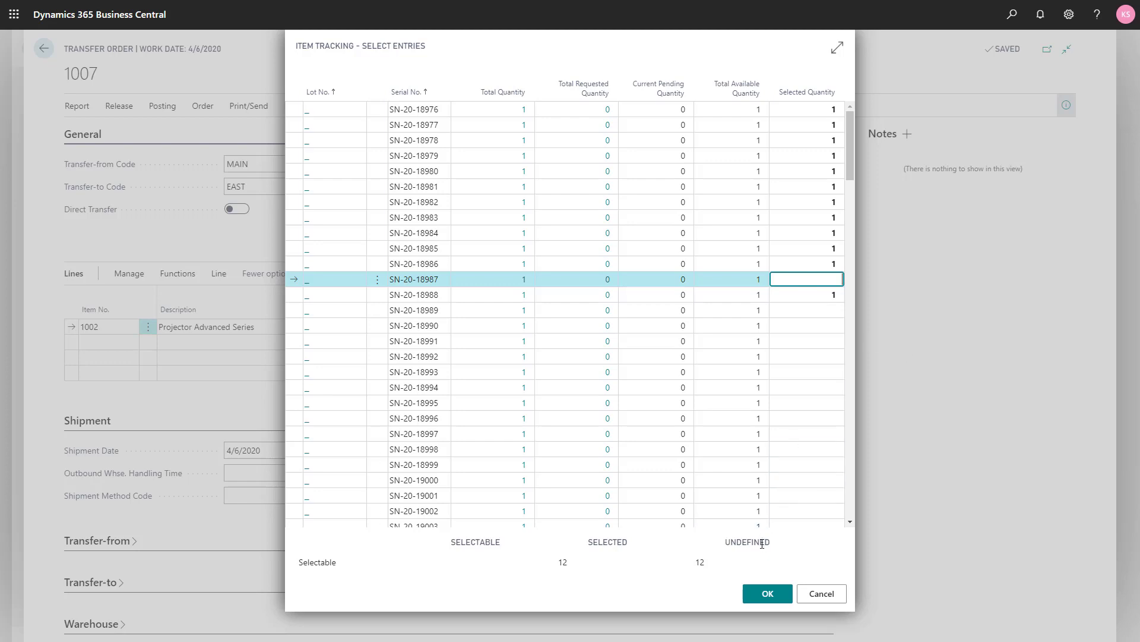
{"action": "left_click", "coordinate": [768, 597]}
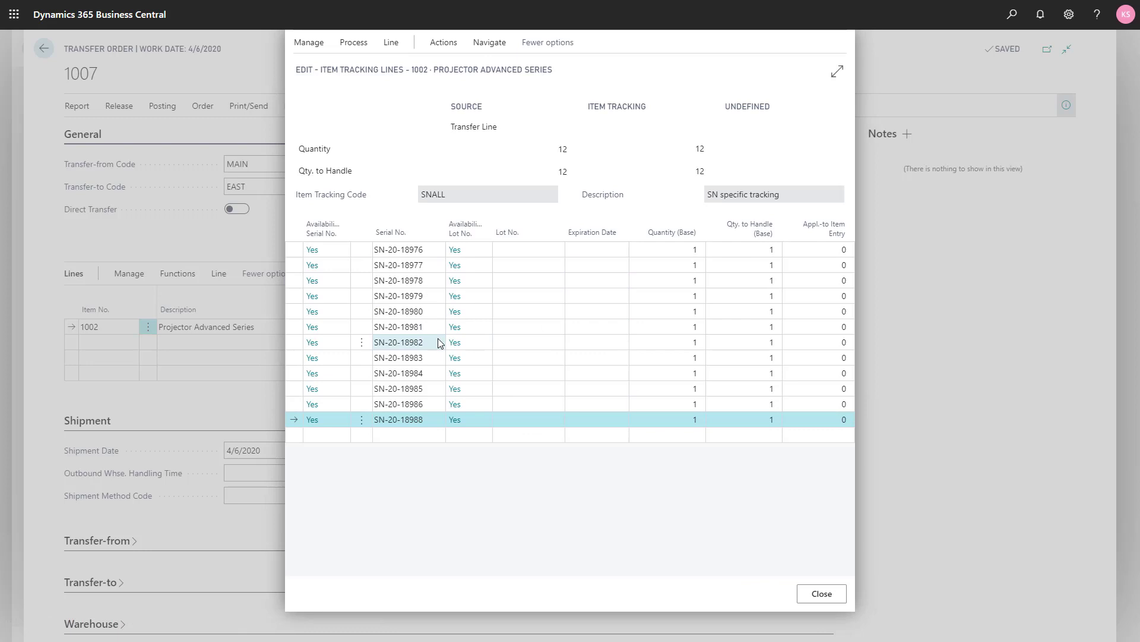
{"action": "left_click", "coordinate": [822, 593]}
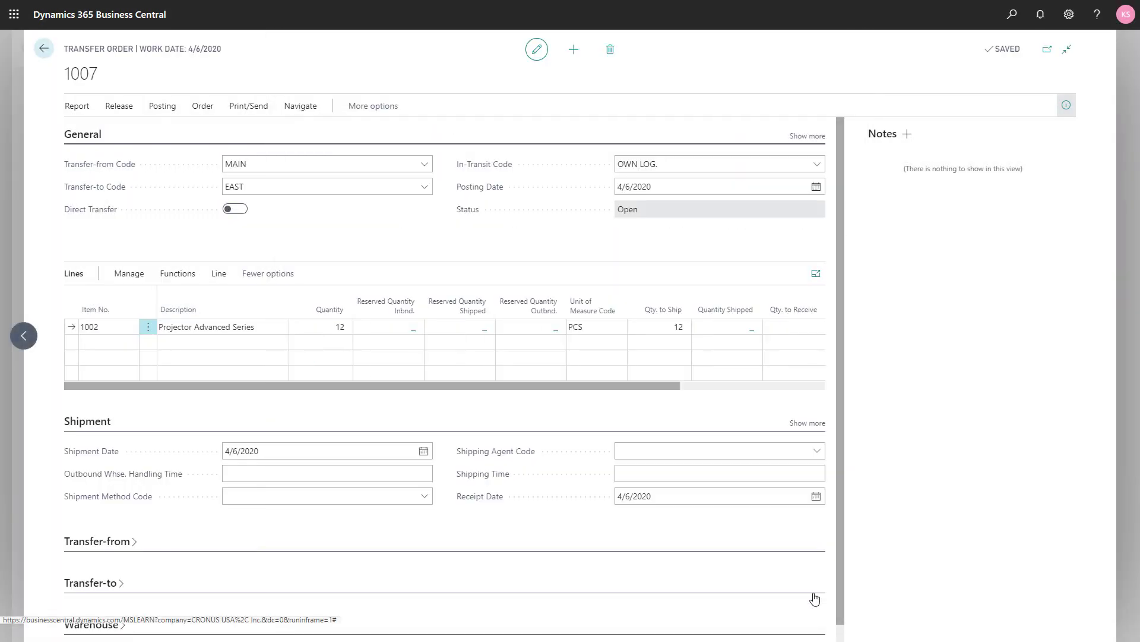
Post the shipment of the transfer order using the Ship option
{"action": "left_click", "coordinate": [158, 111]}
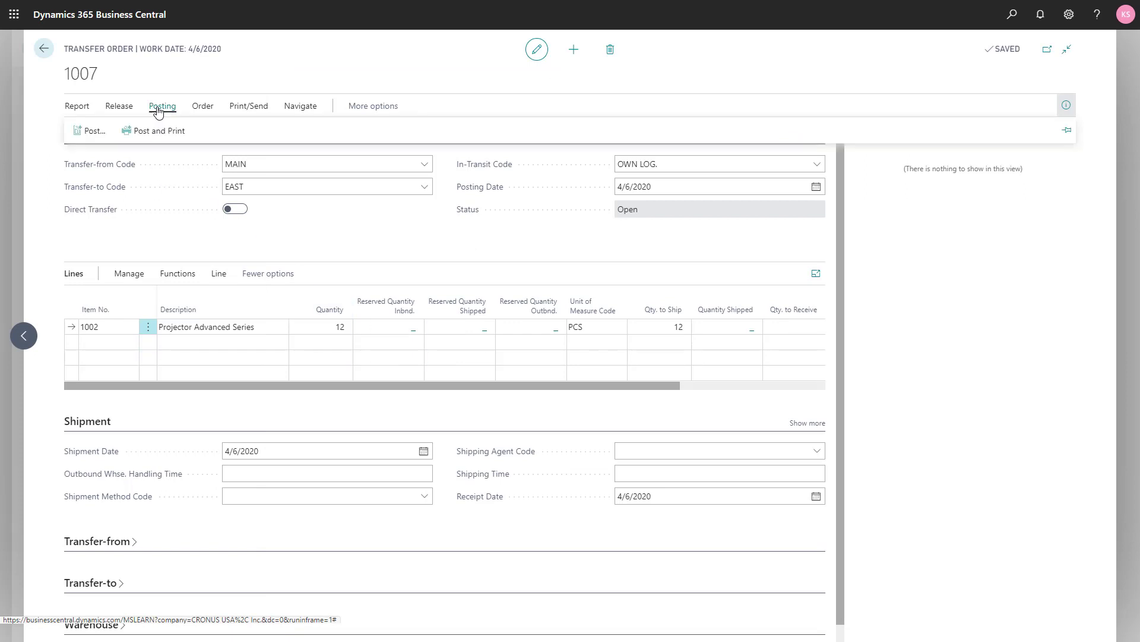
{"action": "left_click", "coordinate": [90, 131]}
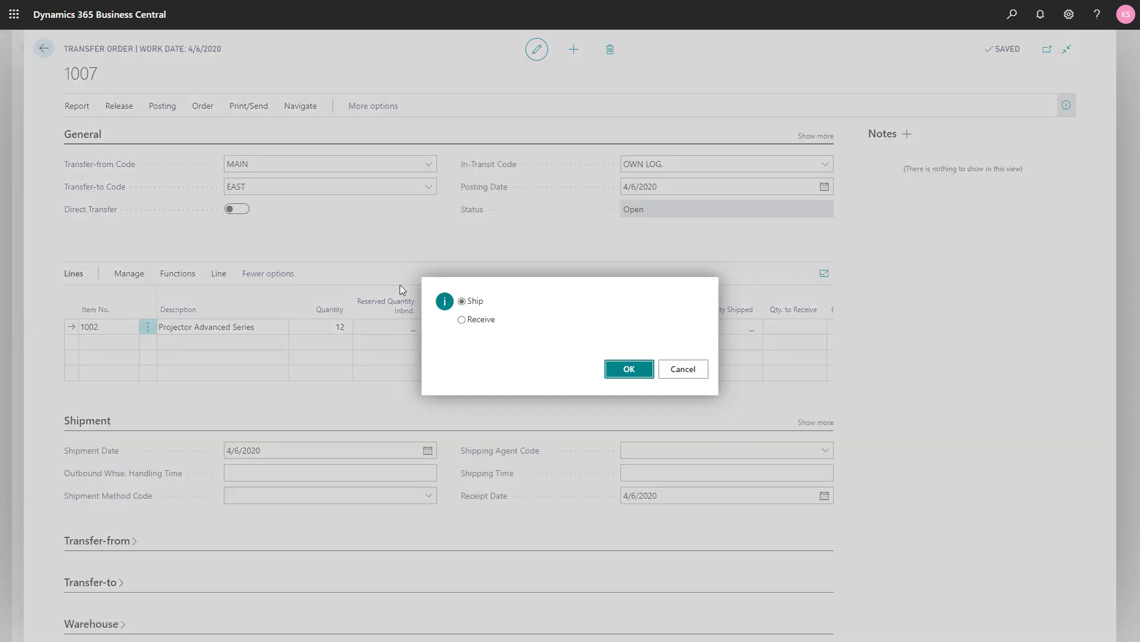
{"action": "left_click", "coordinate": [630, 374]}
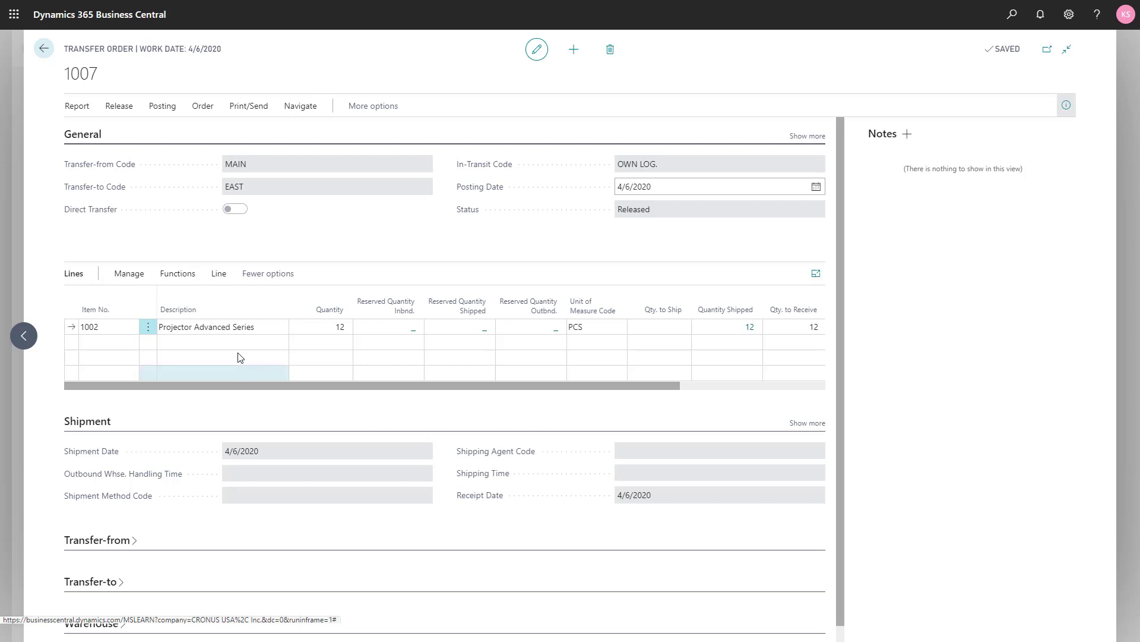
Examine the serial numbers in the receipt item tracking lines of the shipped transfer line
{"action": "left_click", "coordinate": [215, 274]}
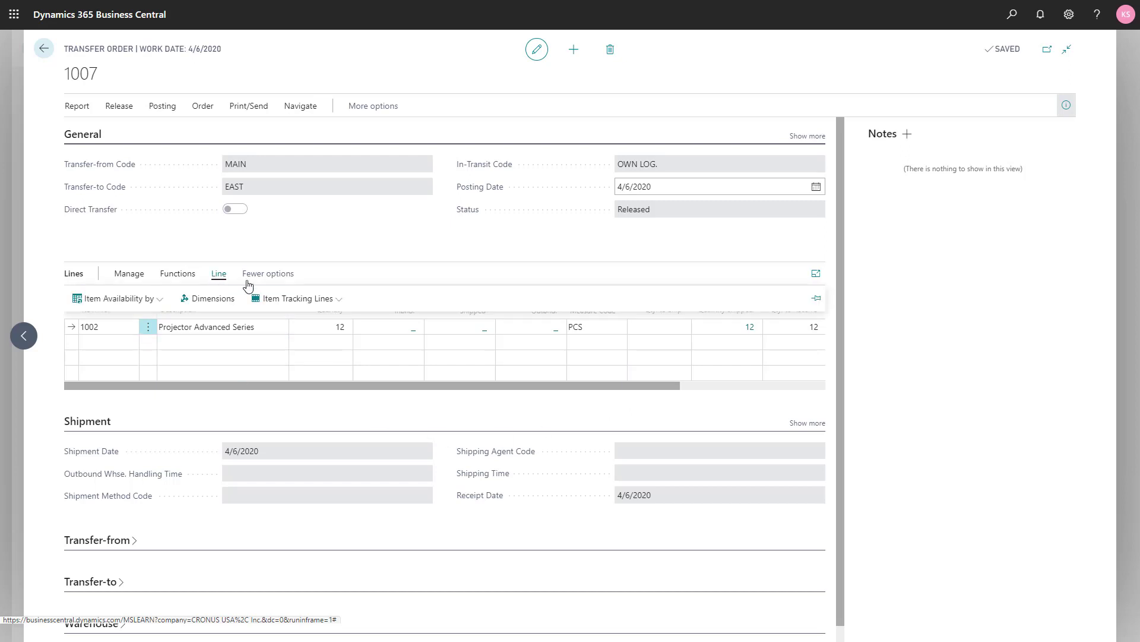
{"action": "left_click", "coordinate": [284, 298]}
{"action": "left_click", "coordinate": [272, 349]}
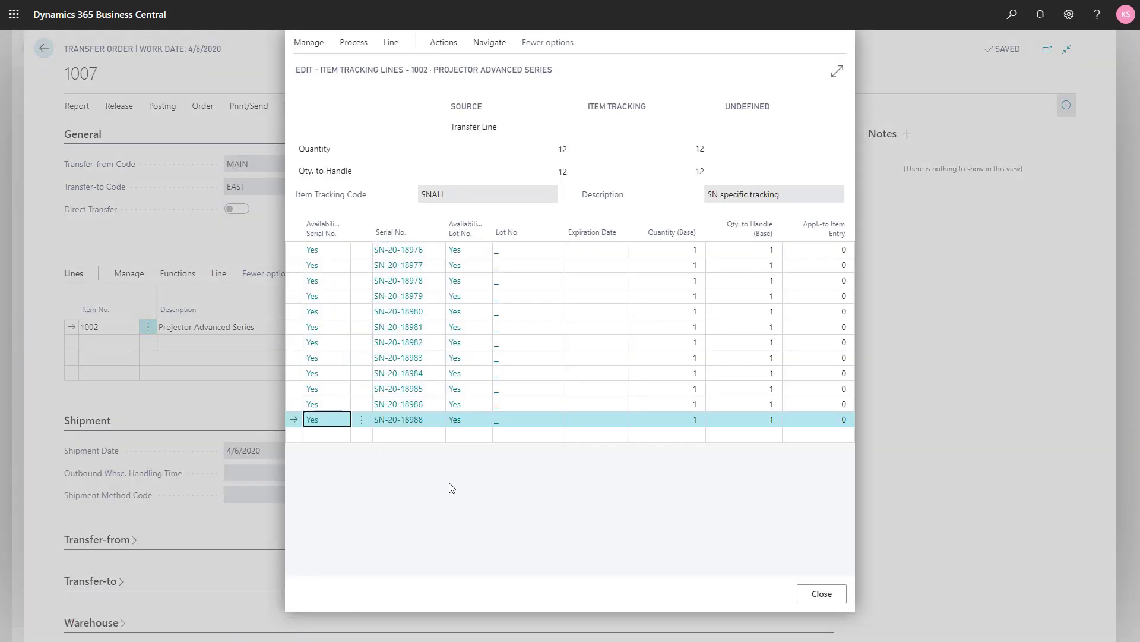
{"action": "key", "text": "Tab"}
{"action": "left_click", "coordinate": [839, 598]}
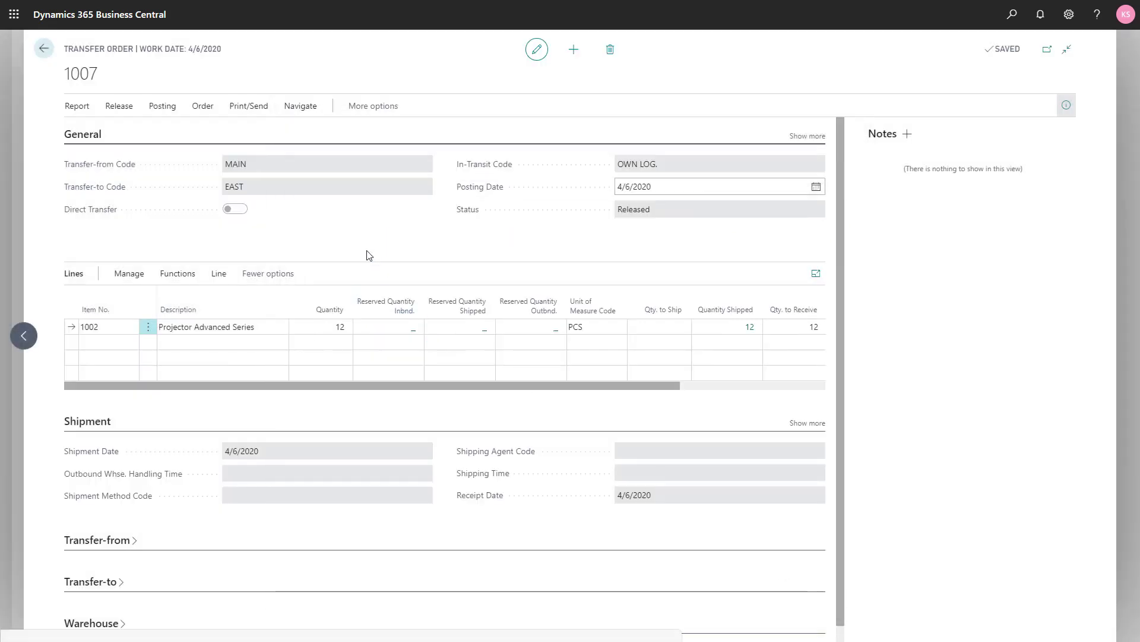
Post the receipt of the transfer order using the Receive option
{"action": "left_click", "coordinate": [168, 109]}
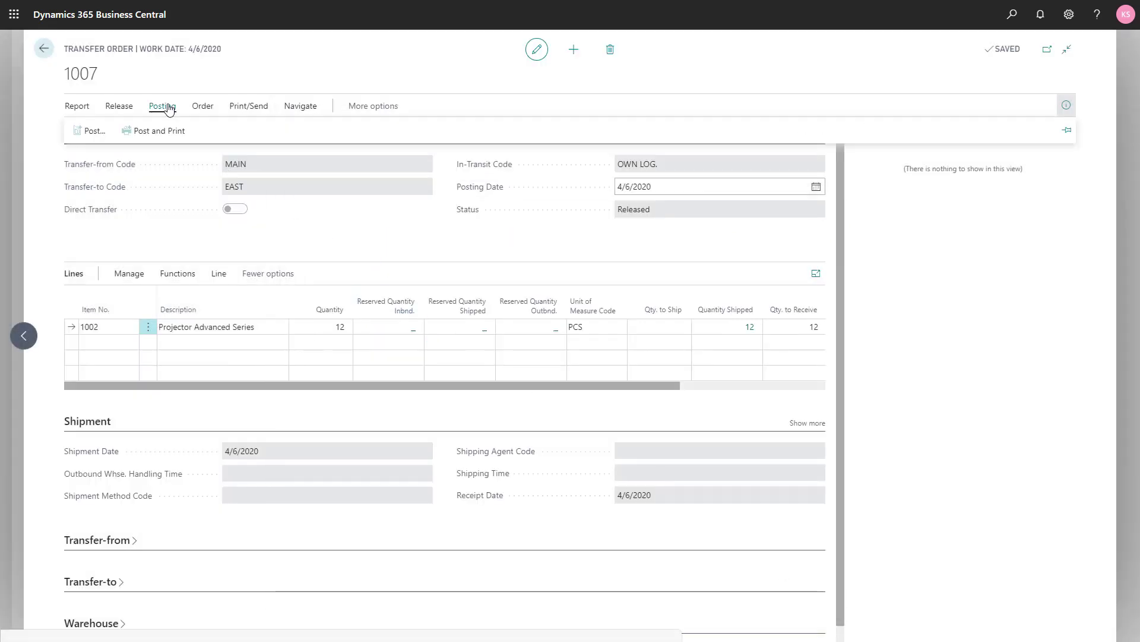
{"action": "left_click", "coordinate": [90, 128]}
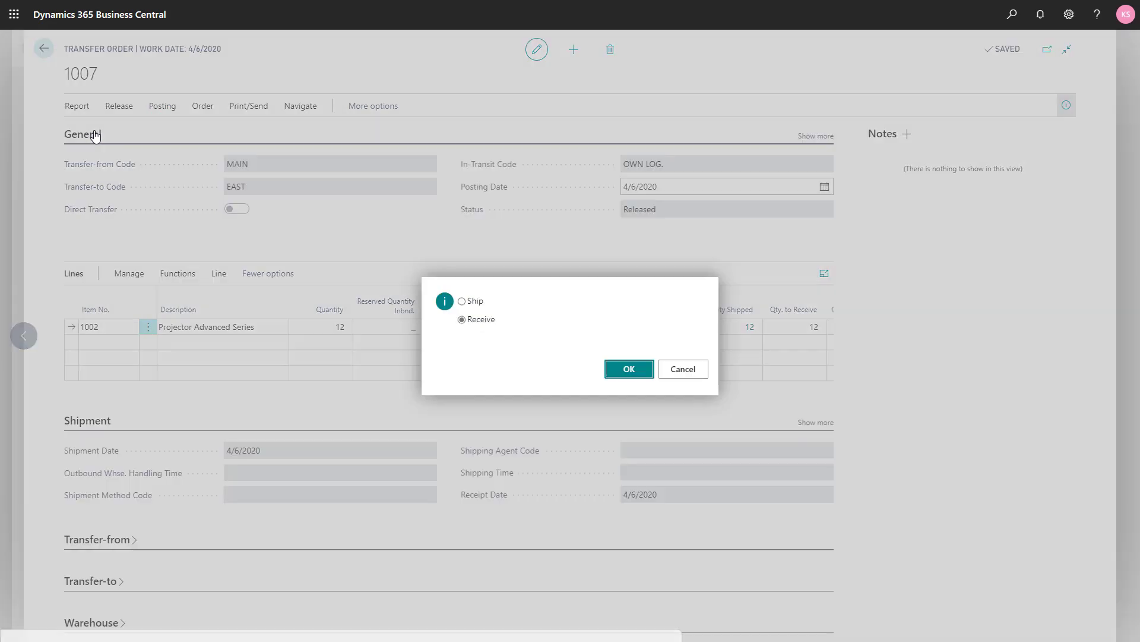
{"action": "left_click", "coordinate": [630, 377]}
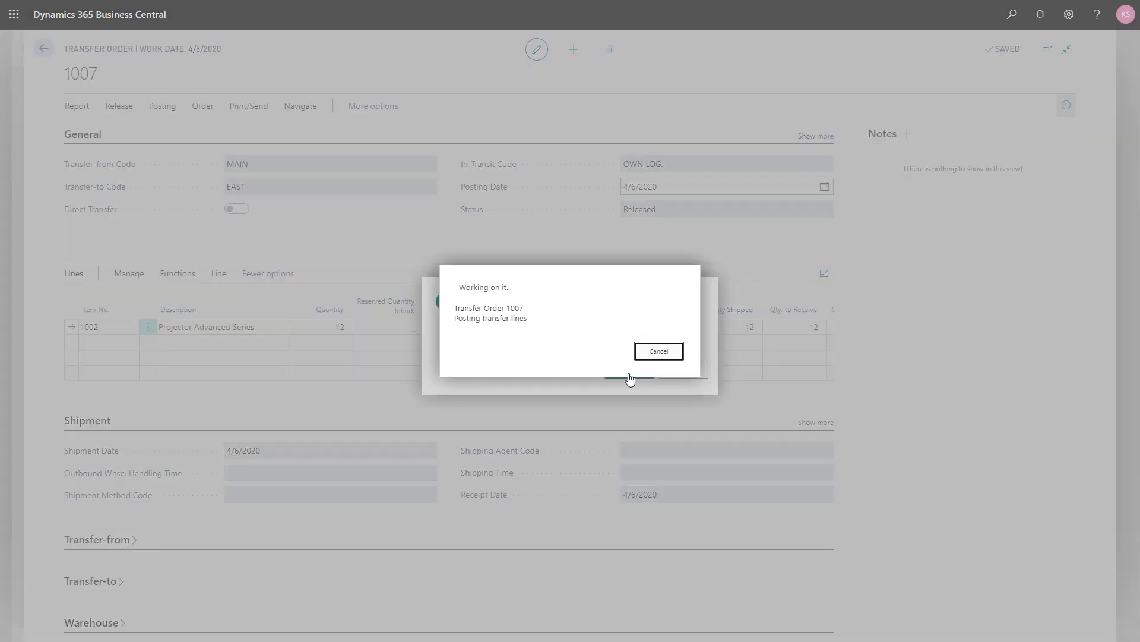